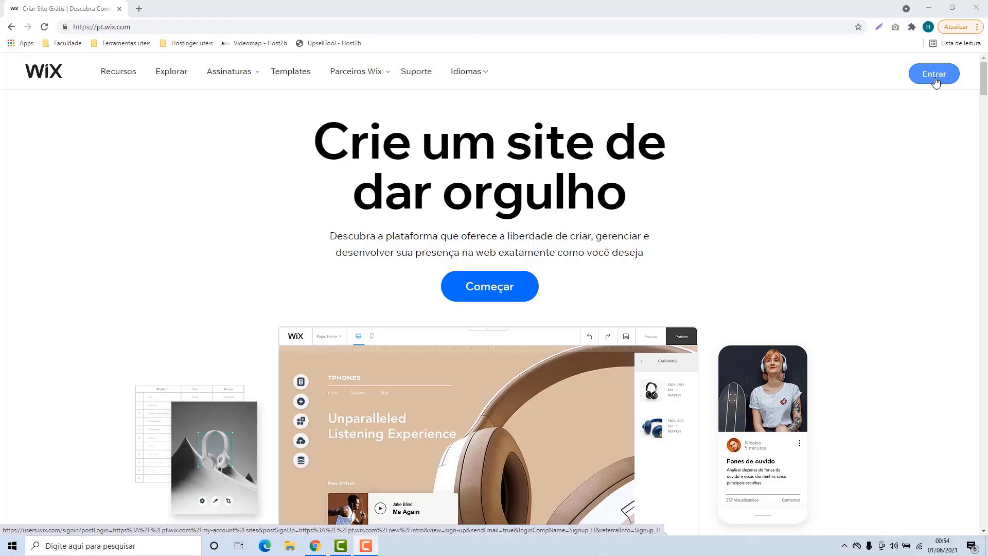
Step: Sign in to the Wix account and open the DNS record management for the domain host2b.org
click(932, 74)
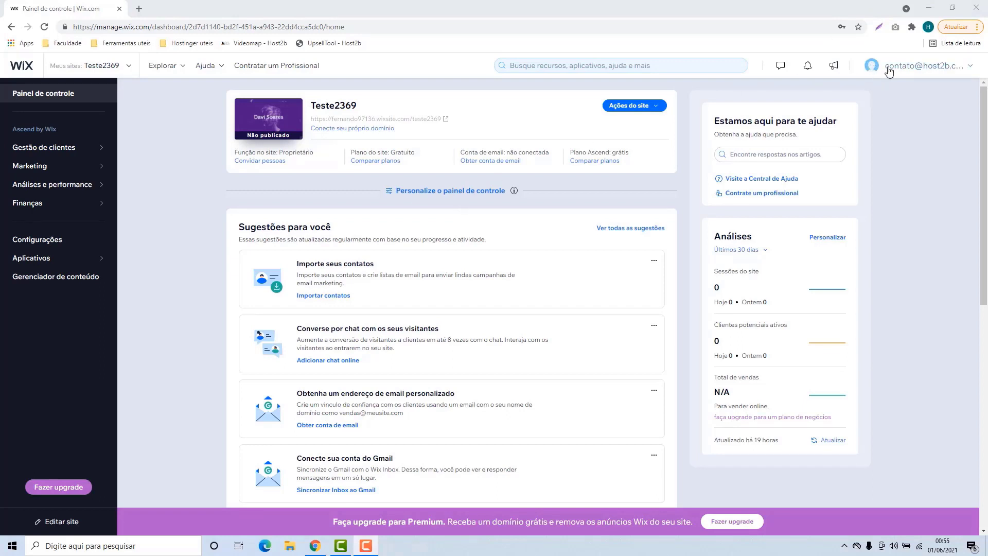
click(912, 67)
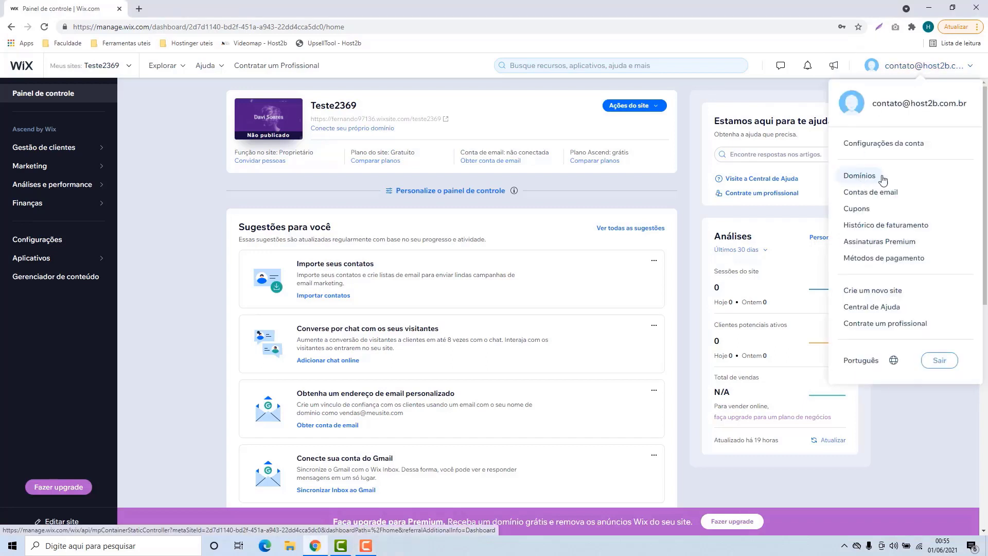
click(855, 180)
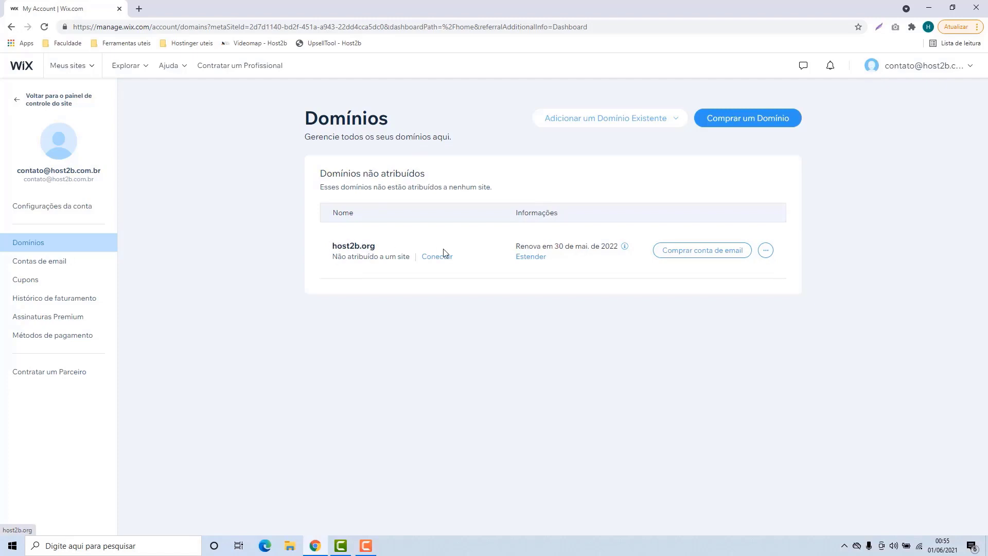
click(767, 251)
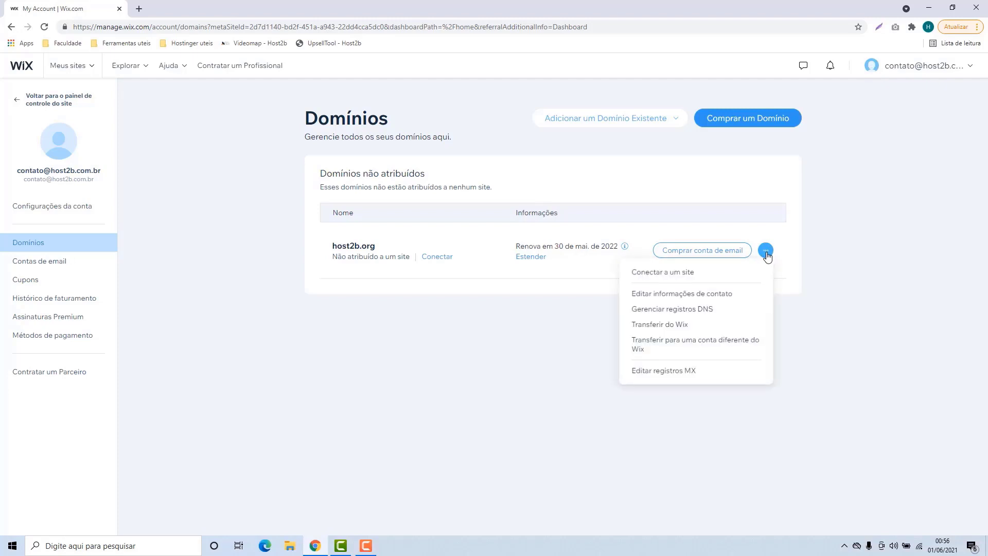
click(648, 315)
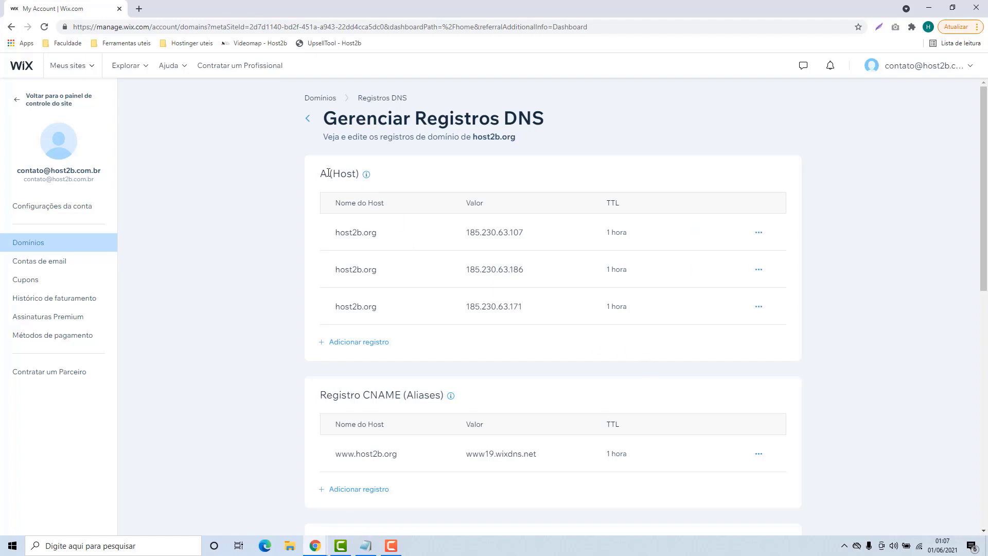
Step: Examine the host names and values of host2b.org's A (Host) and CNAME records
drag(314, 174, 339, 174)
drag(321, 397, 386, 410)
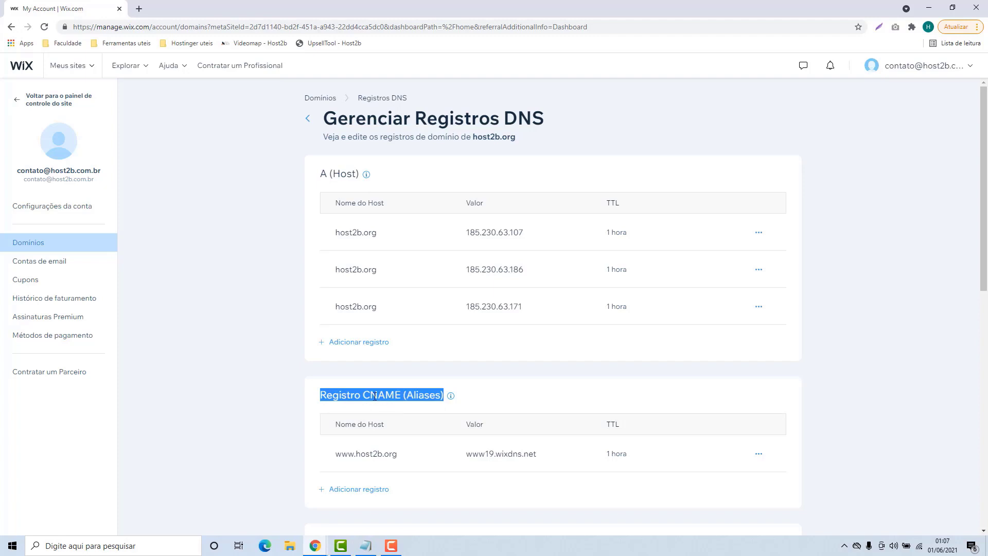
click(375, 396)
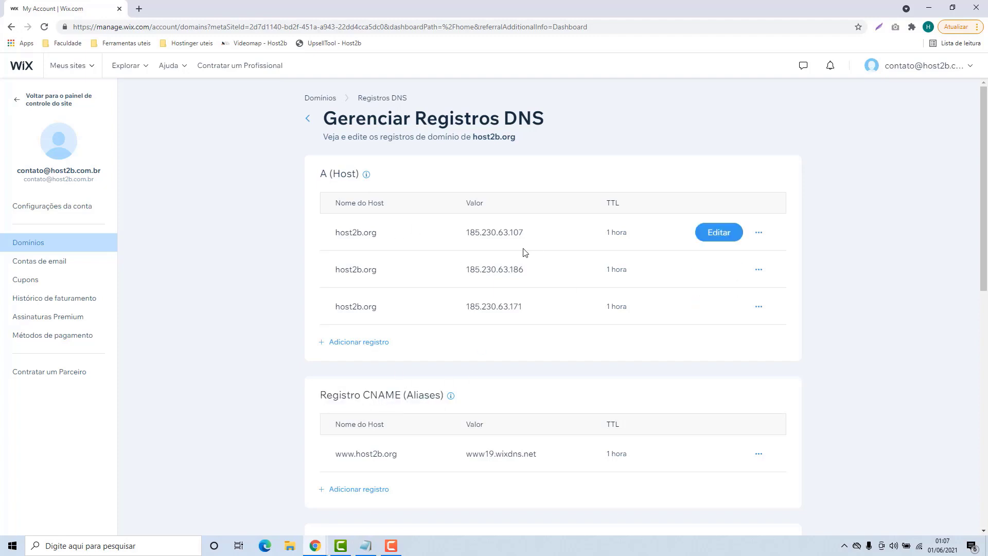
drag(338, 232, 352, 233)
click(339, 230)
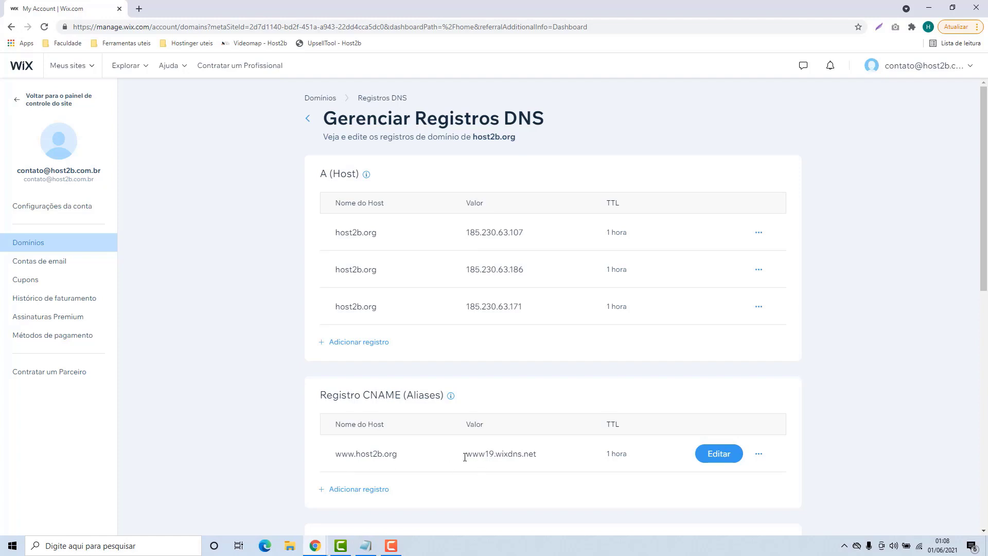
drag(462, 456, 539, 456)
click(508, 456)
Step: Delete all A (Host) records and the www CNAME record of host2b.org
click(759, 234)
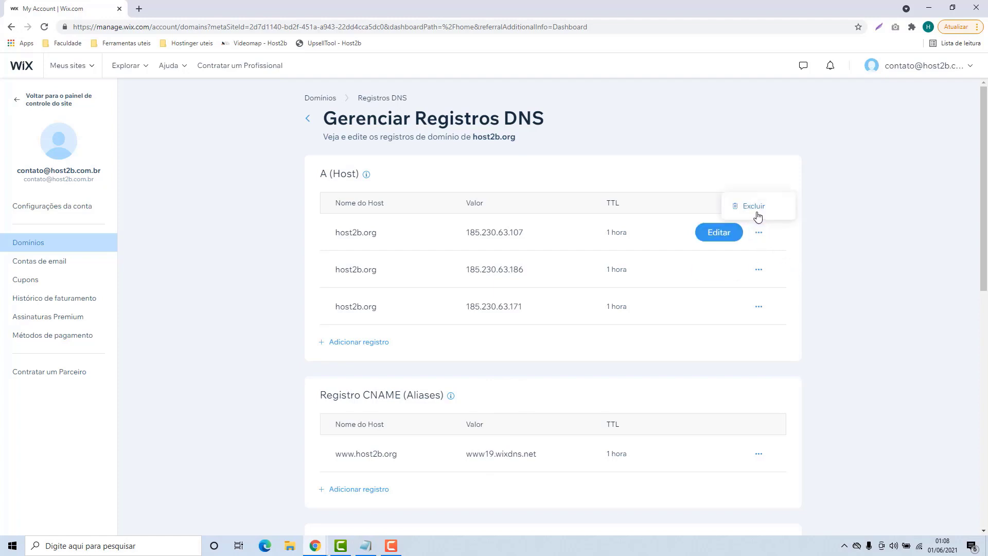
click(756, 211)
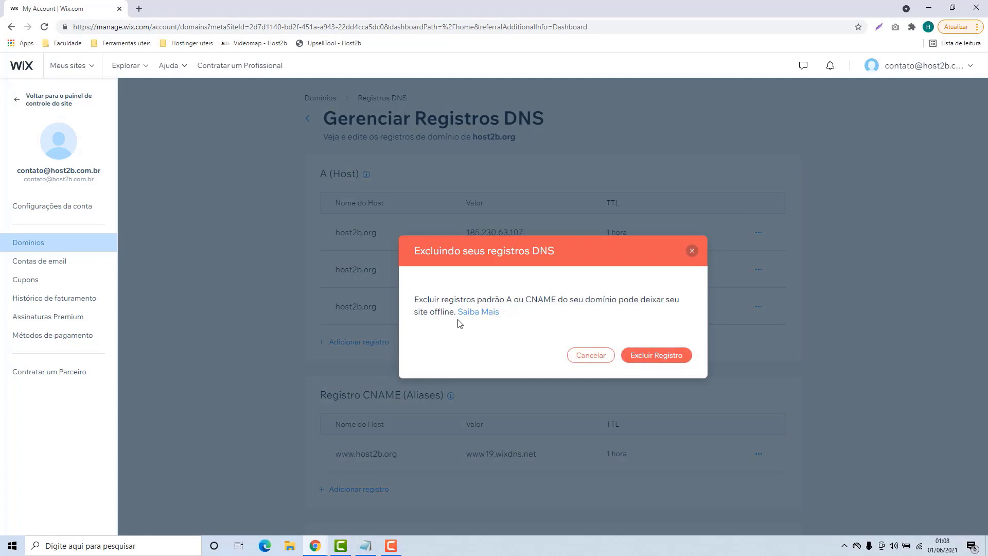
click(649, 362)
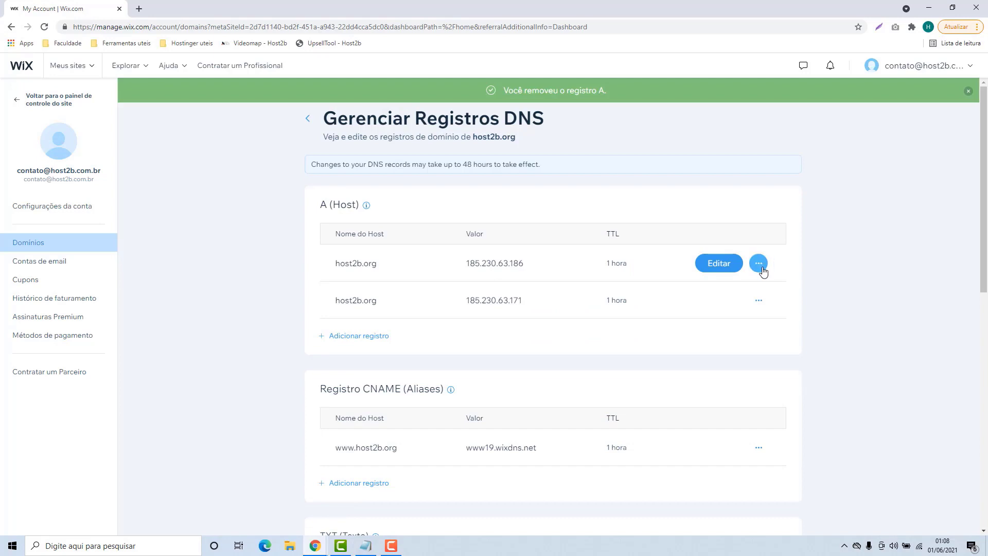
click(761, 266)
click(753, 241)
click(659, 359)
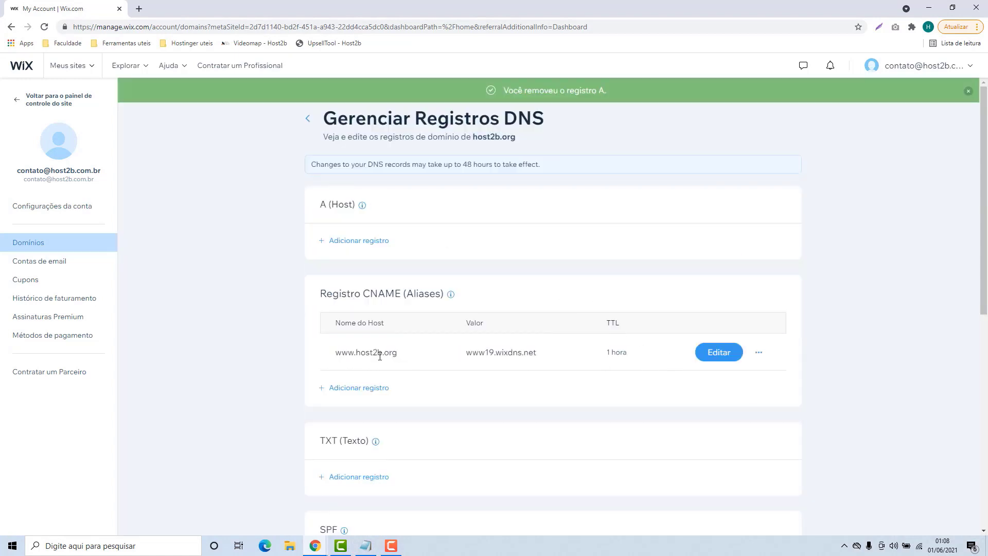
click(758, 352)
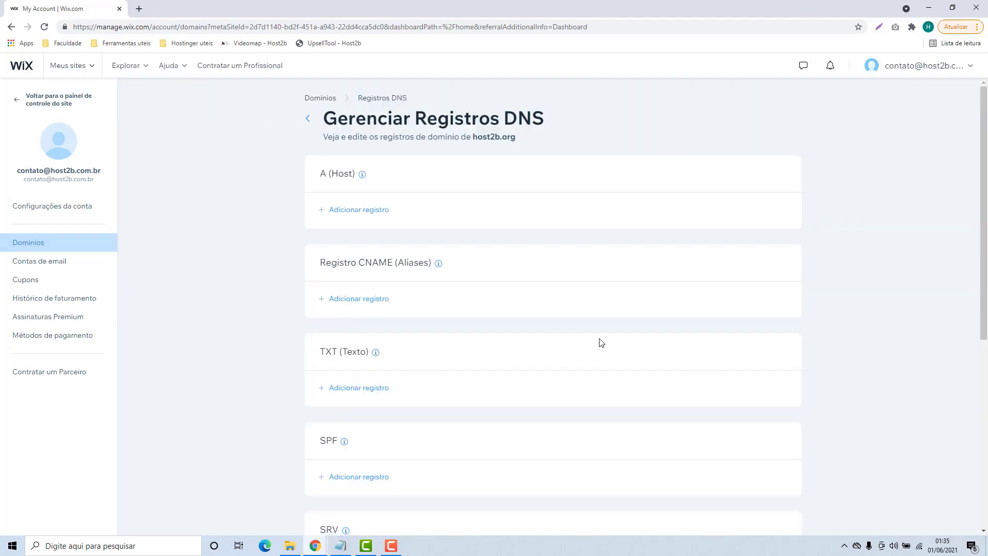
Step: Switch to the Notepad note and copy the CNAME destination ghs.googlehosted.com
click(340, 545)
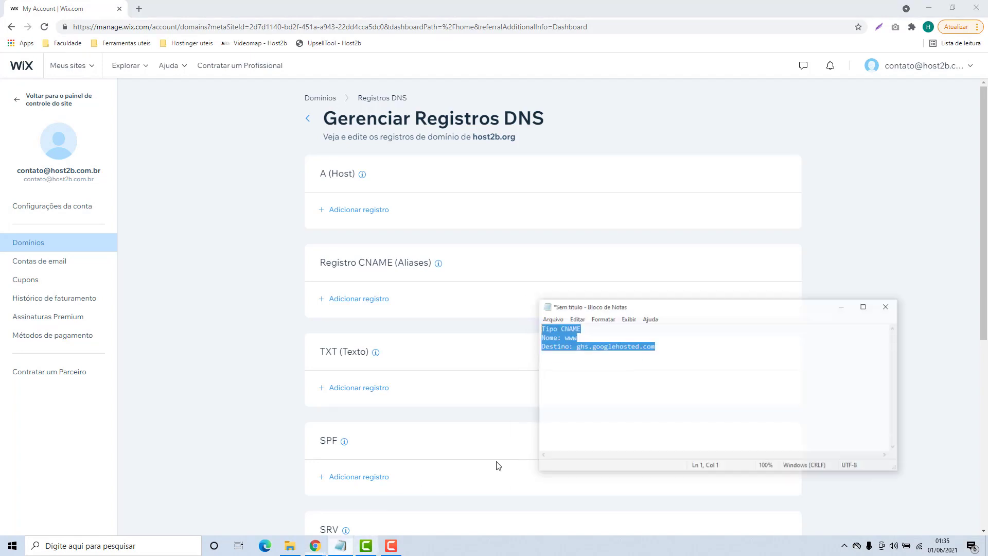
click(624, 393)
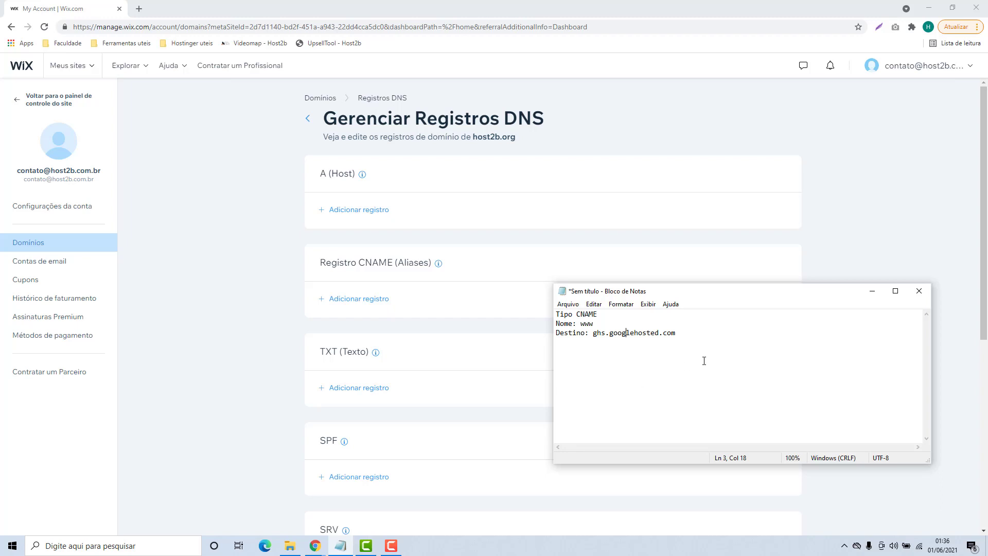
drag(677, 334, 594, 338)
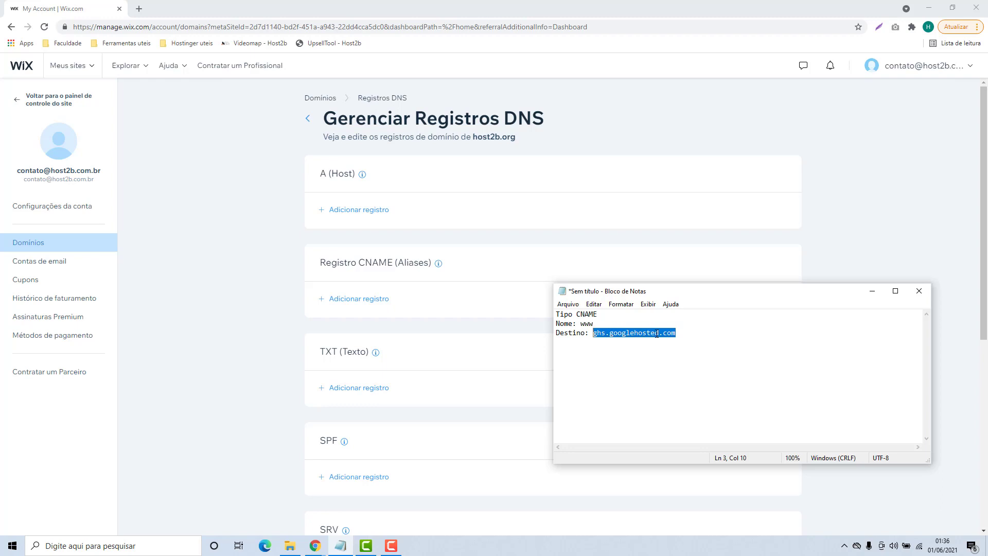
Step: Return to Wix in the browser and save a new CNAME record with host name www, value ghs.googlehosted.com and a TTL of 1 hora
click(283, 287)
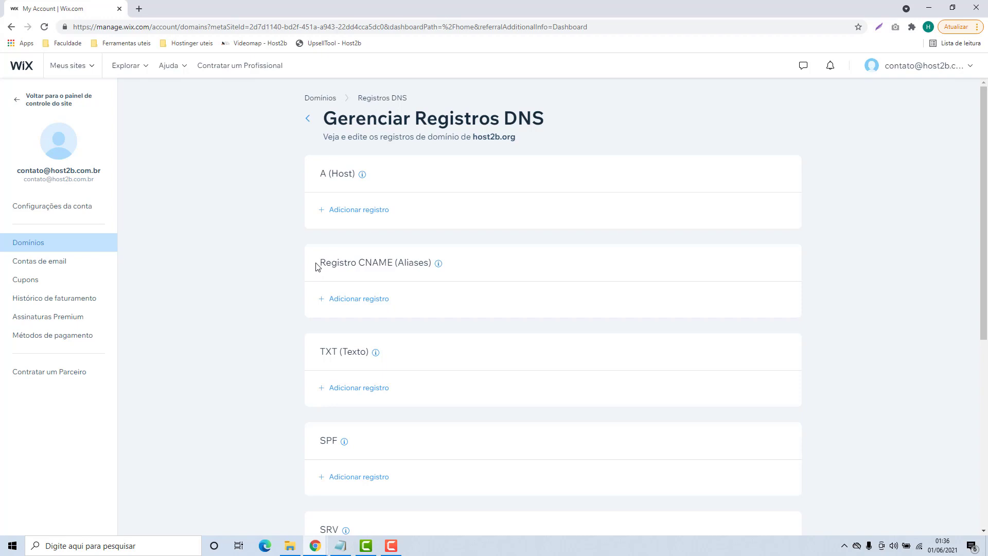
click(342, 303)
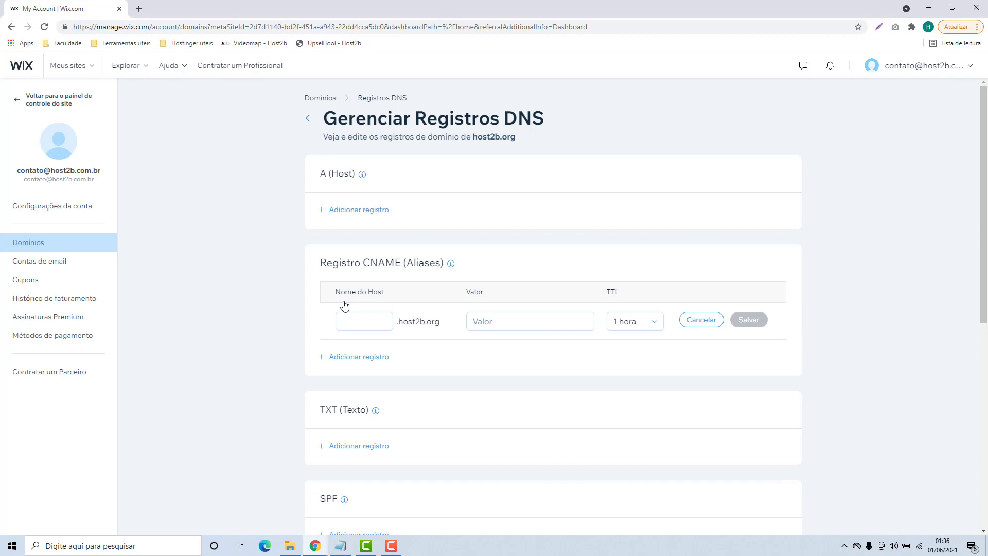
click(353, 324)
text(www)
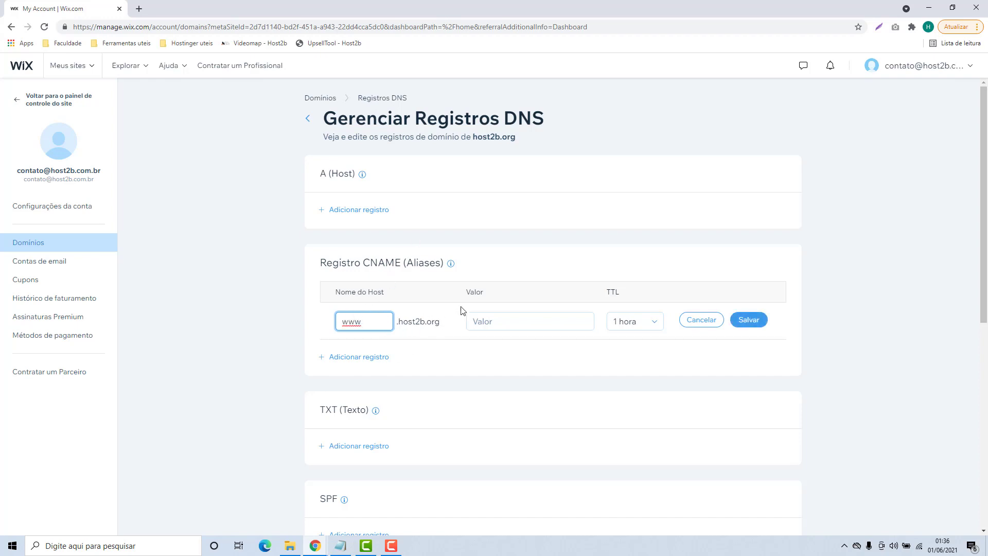
click(474, 319)
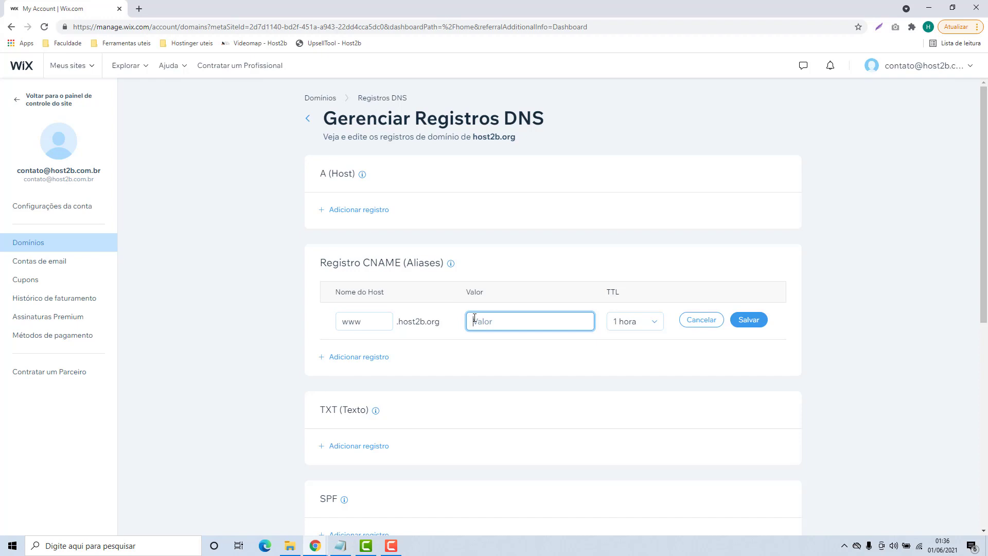
key(ctrl+v)
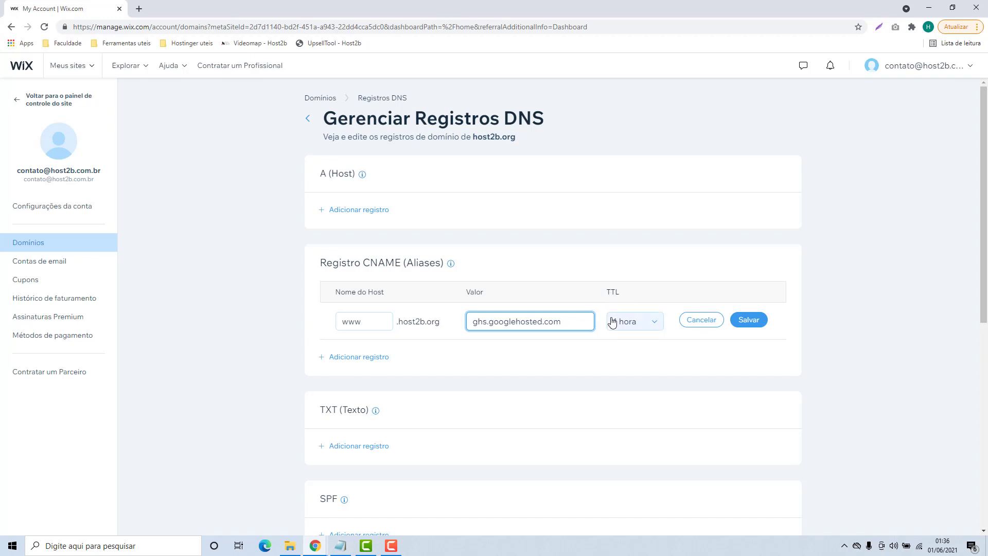
click(609, 346)
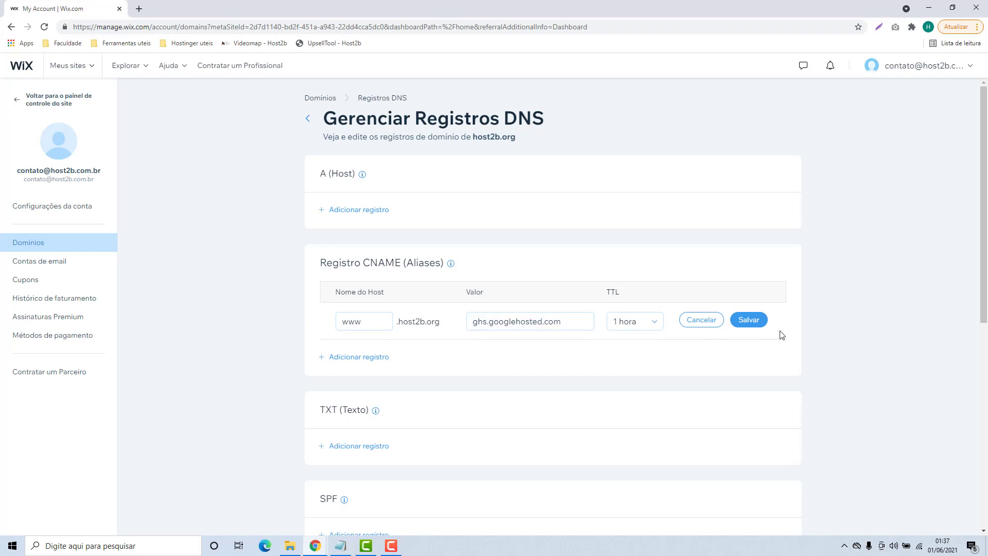
click(755, 330)
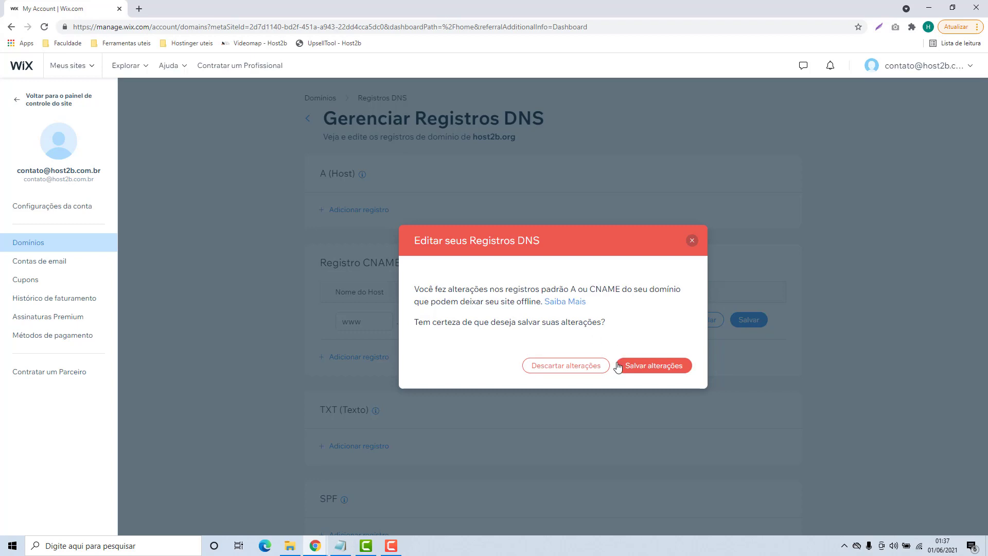
key(Return)
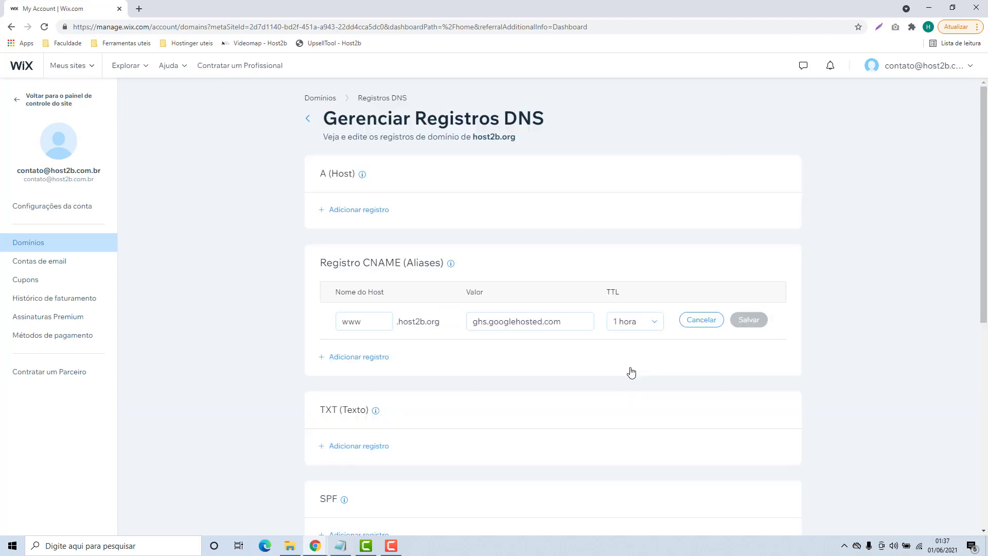